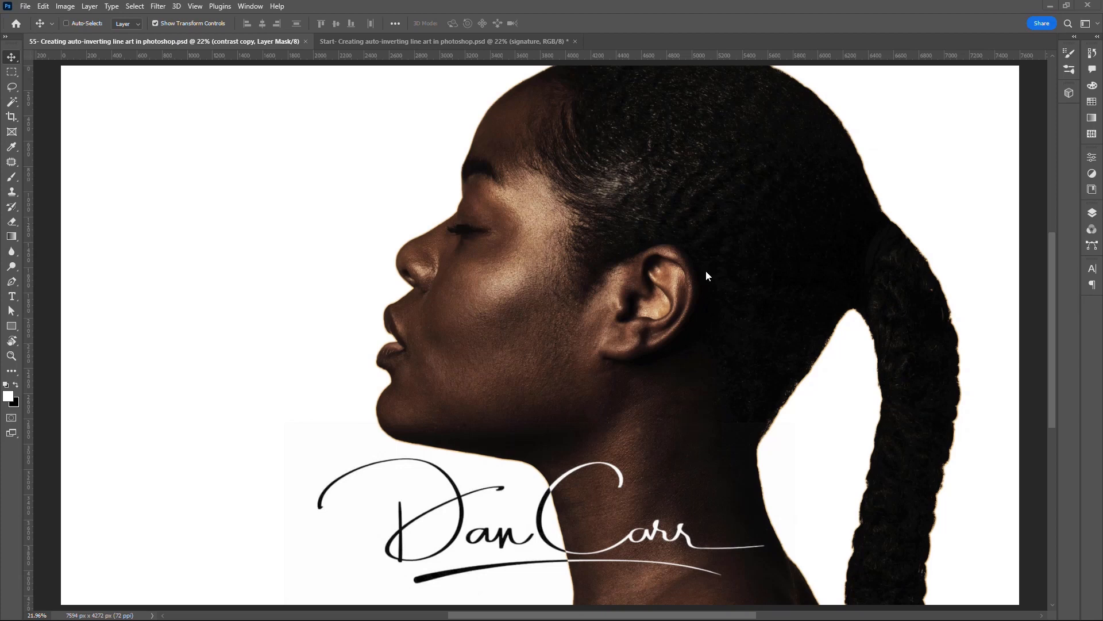
Step: In the Start document, hide the contrast, desaturate and find her on unsplash layers and show the signature layer
left_click(371, 41)
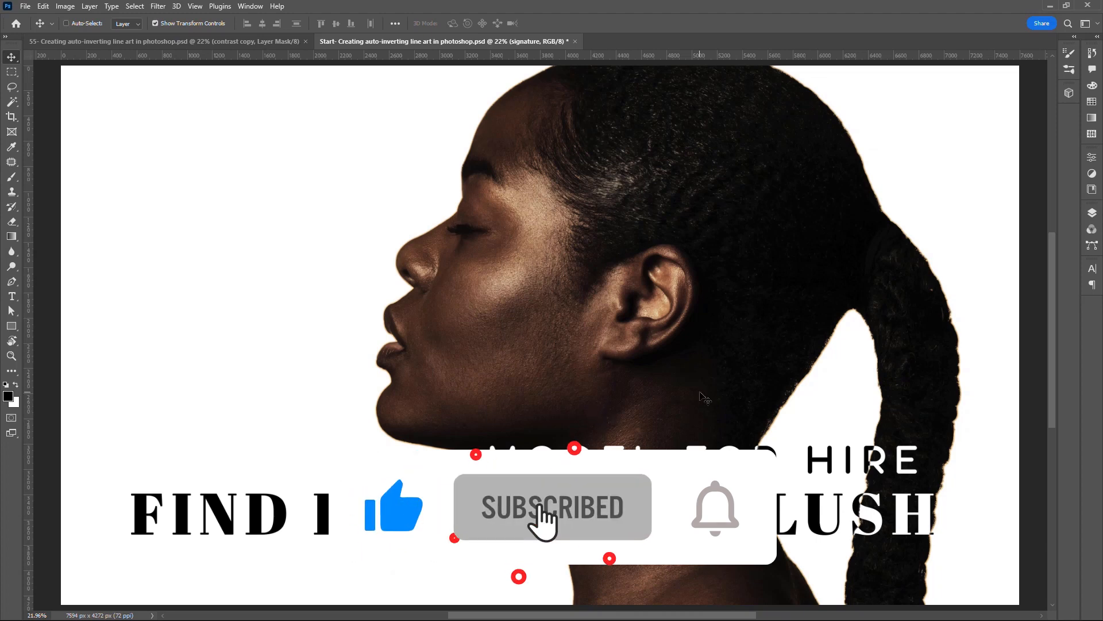
left_click(1092, 214)
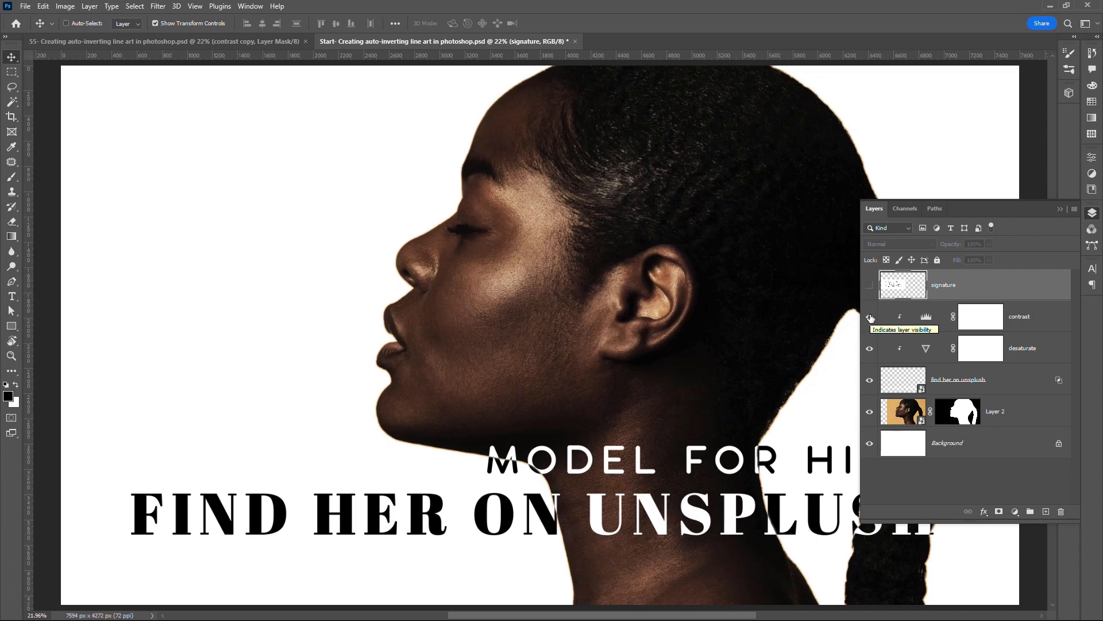
left_click_drag(870, 316, 873, 388)
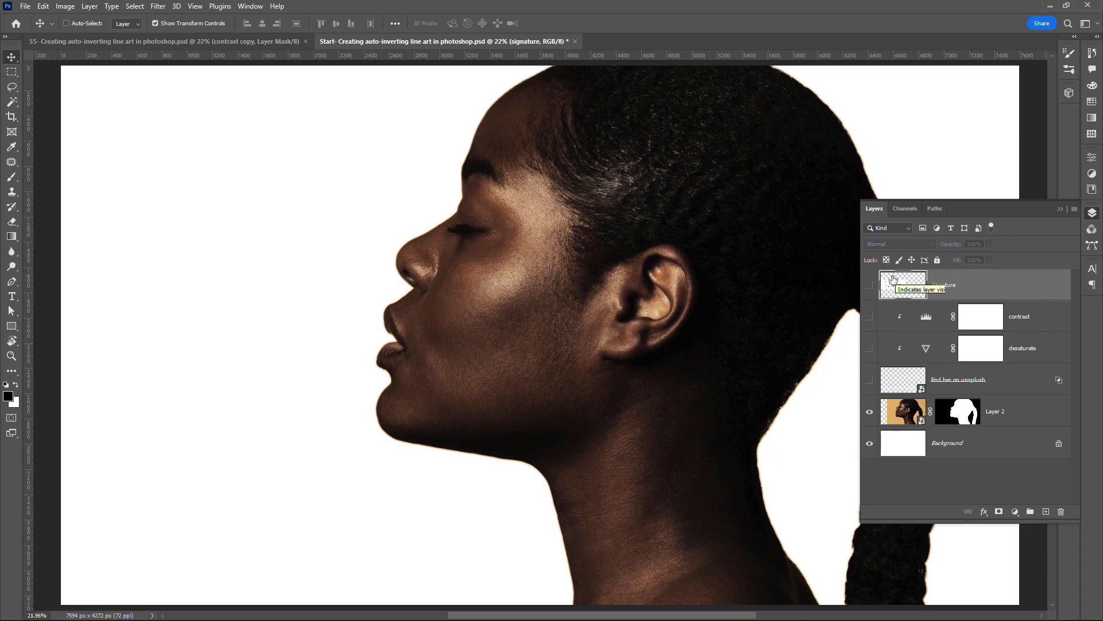
left_click(869, 286)
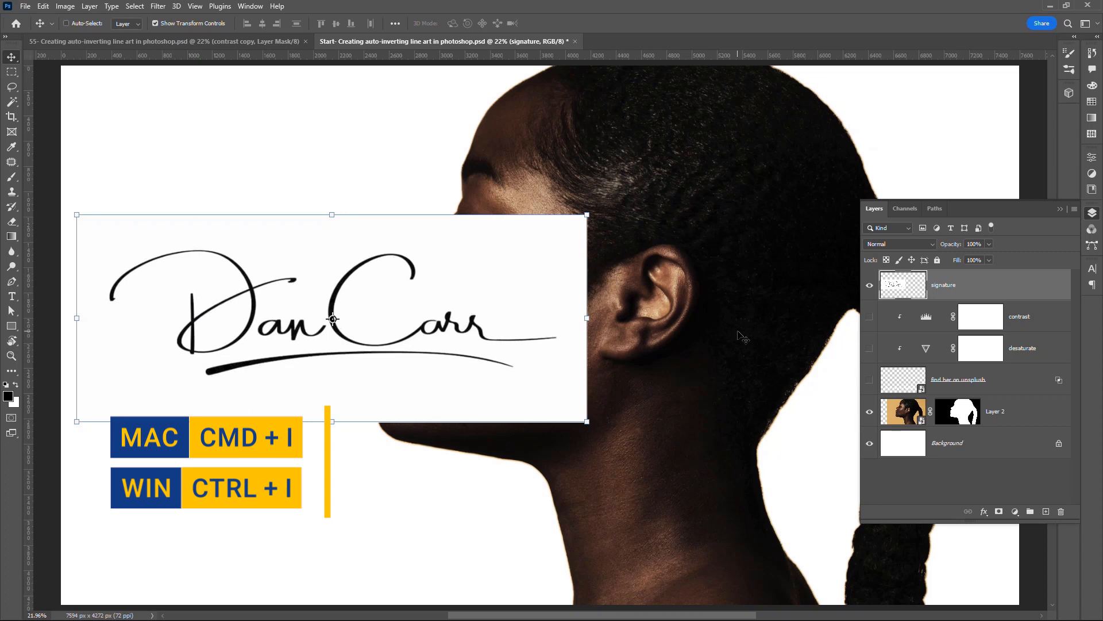
Step: Invert the signature layer's colors and set its blend mode to Difference
key("ctrl+i")
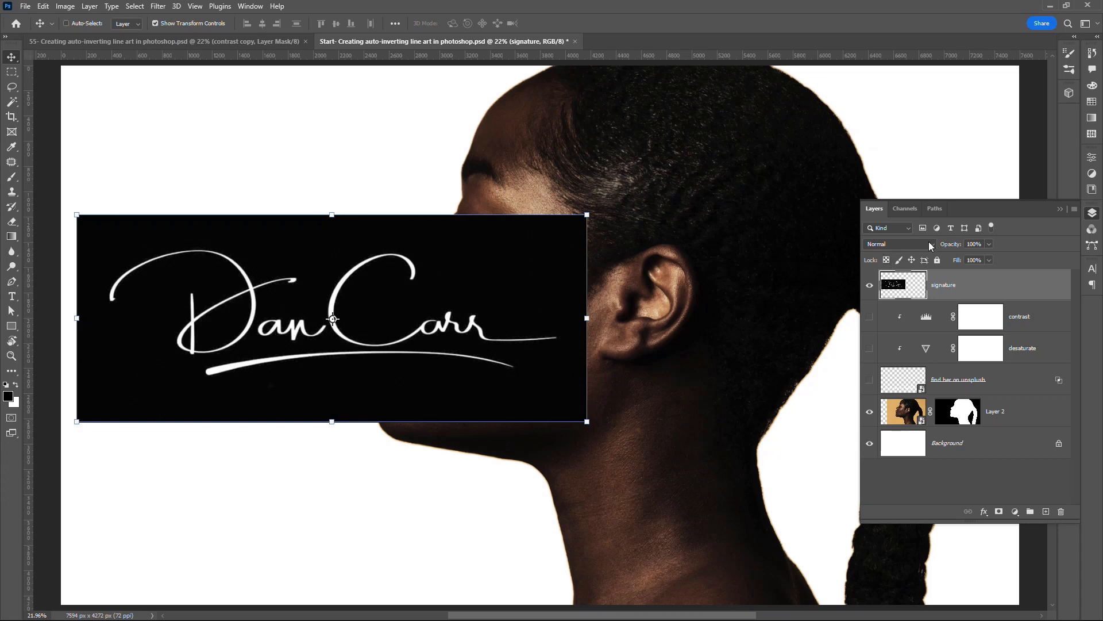
left_click(930, 246)
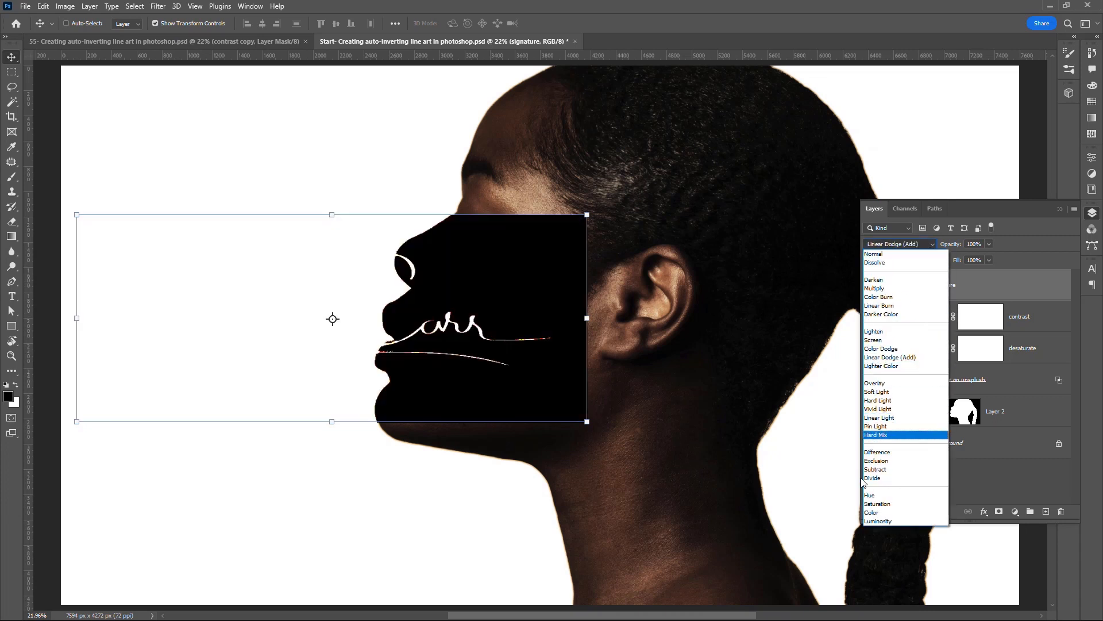
left_click(877, 453)
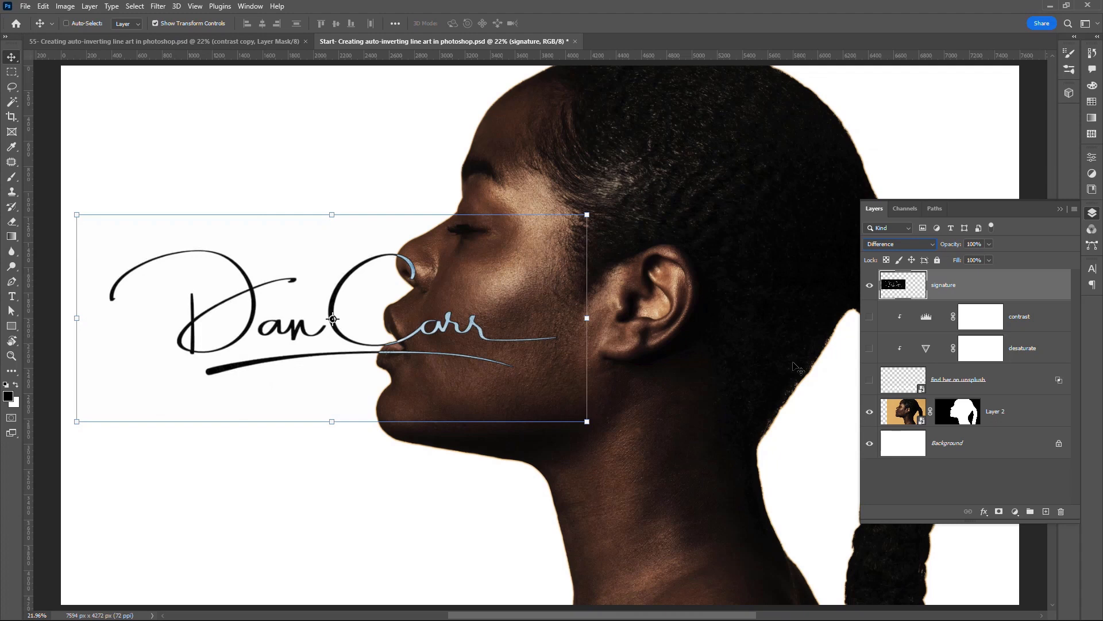
Step: Duplicate the contrast and desaturate adjustment layers above the signature layer
left_click(1043, 324)
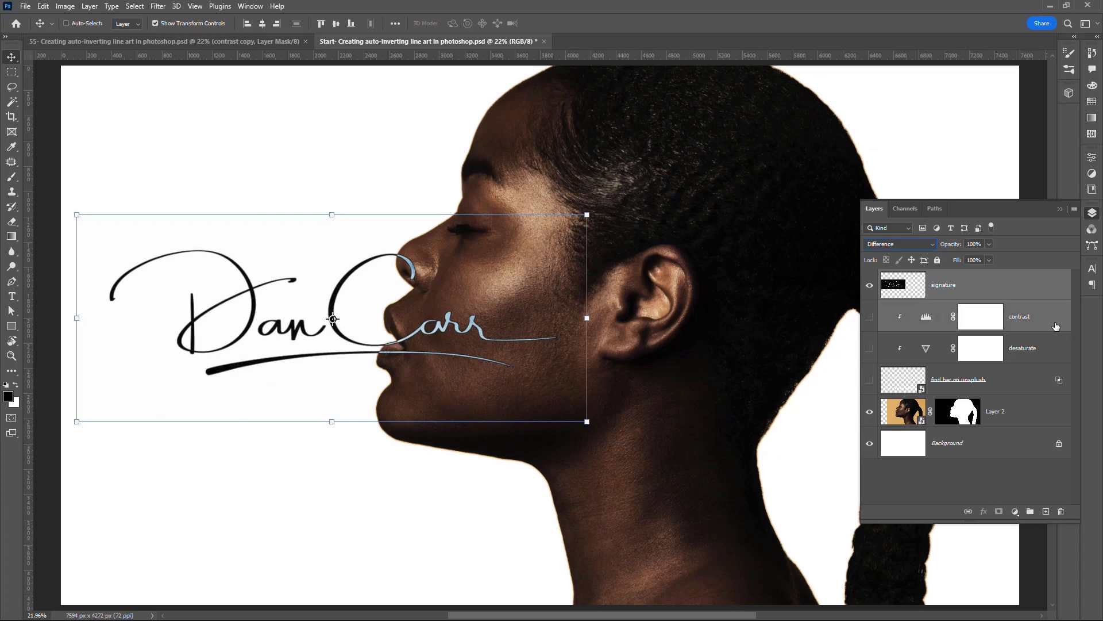
left_click(1048, 356, "shift")
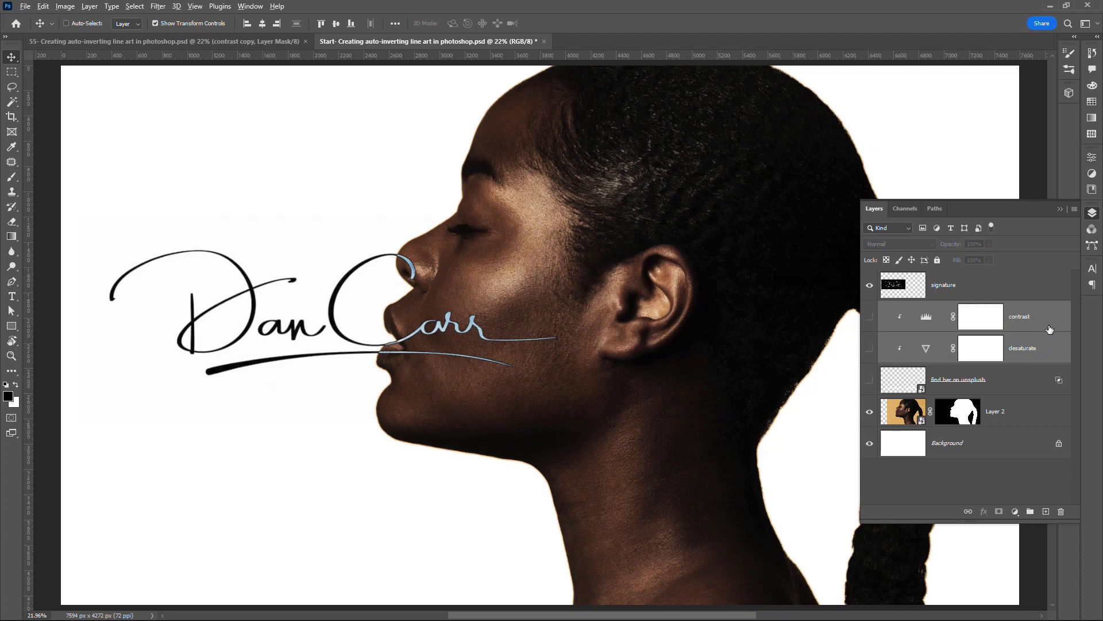
left_click_drag(1043, 326, 998, 279)
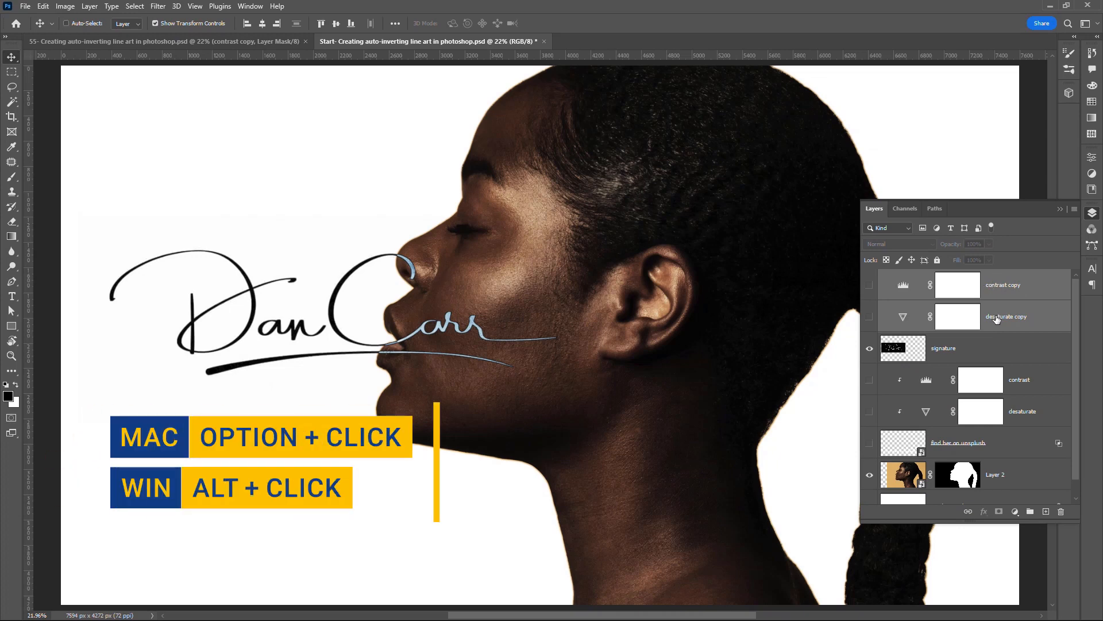
Step: Clip the desaturate and contrast copies to the signature layer and make both visible
left_click(921, 330, "alt")
left_click(917, 300, "alt")
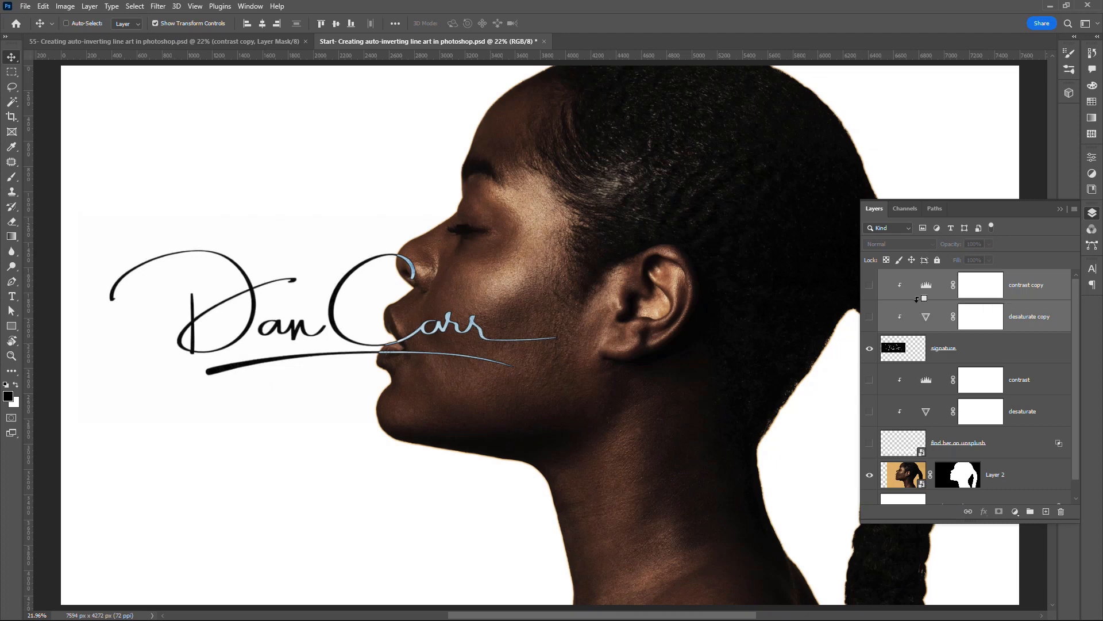
left_click(870, 316)
left_click(870, 285)
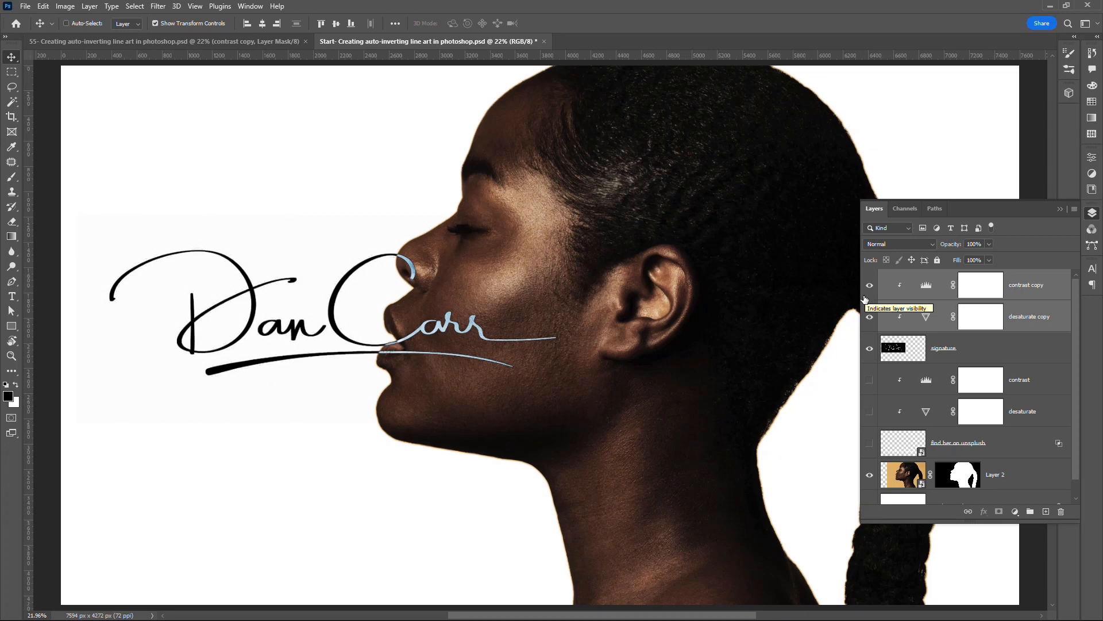
Step: Try turning off Blend Clipped Layers as Group in the signature layer's blending options
left_click(1044, 353)
double_click(1044, 353)
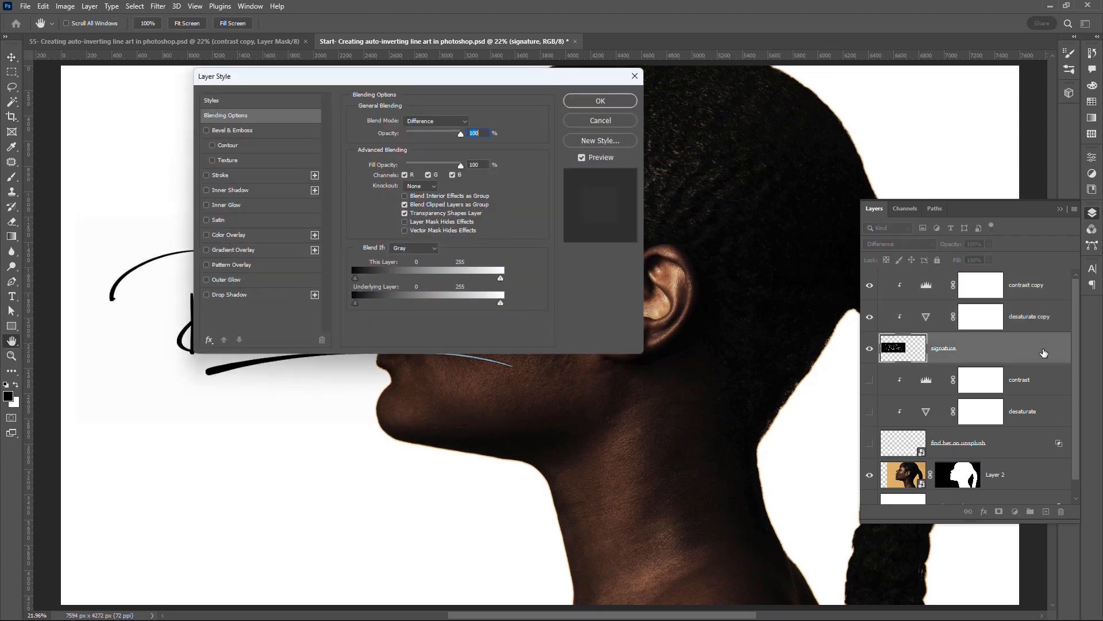
mouse_move(318, 72)
left_mouse_down()
mouse_move(554, 107)
mouse_move(628, 54)
mouse_move(651, 55)
mouse_move(647, 39)
left_mouse_up()
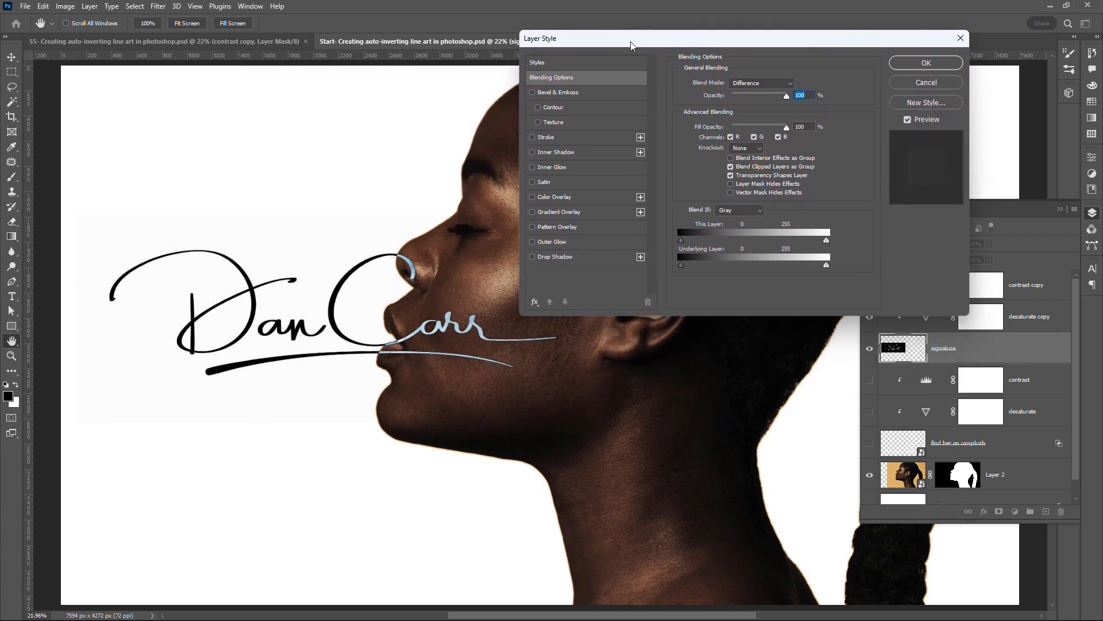
left_click(731, 167)
left_click_drag(599, 46, 631, 23)
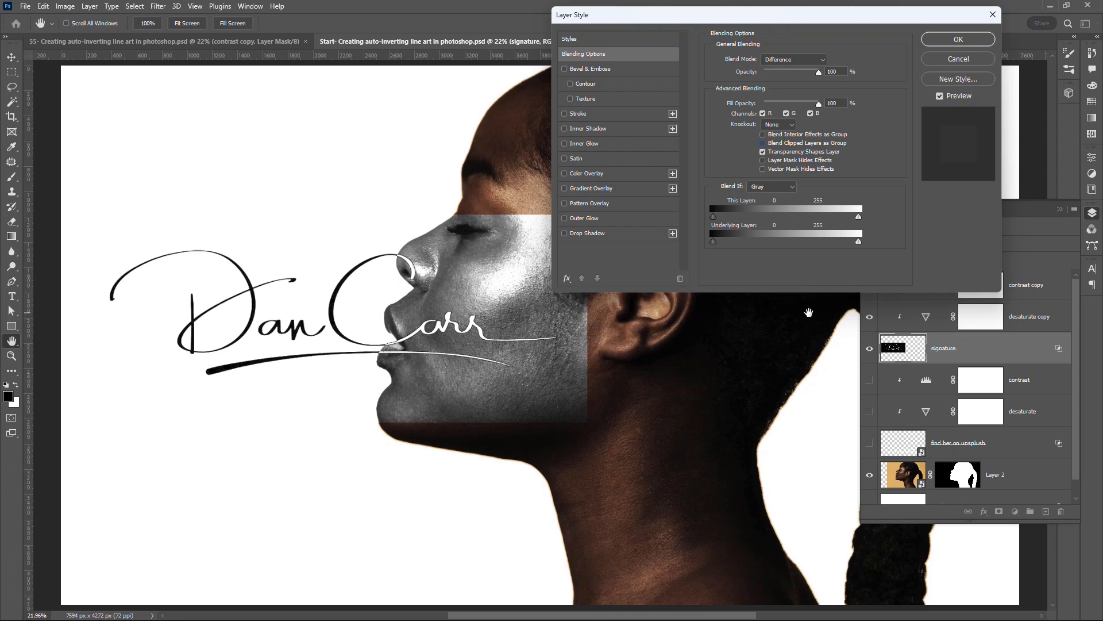
left_click(970, 58)
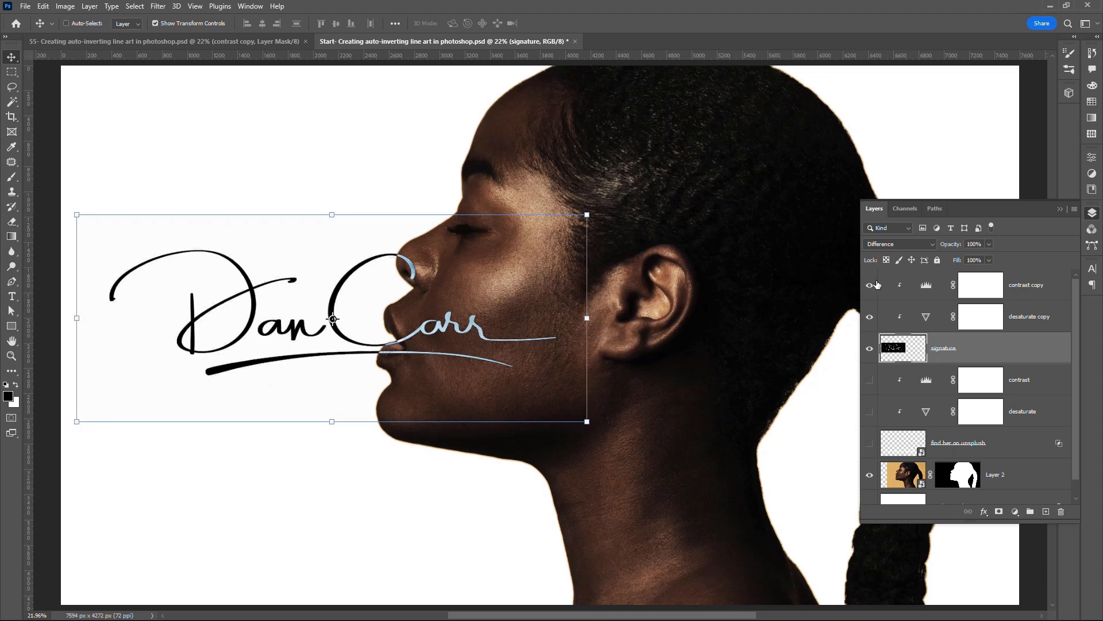
Step: Hide the contrast and desaturate copies and set the signature layer's blend mode to Normal
left_click(871, 284)
left_click(871, 317)
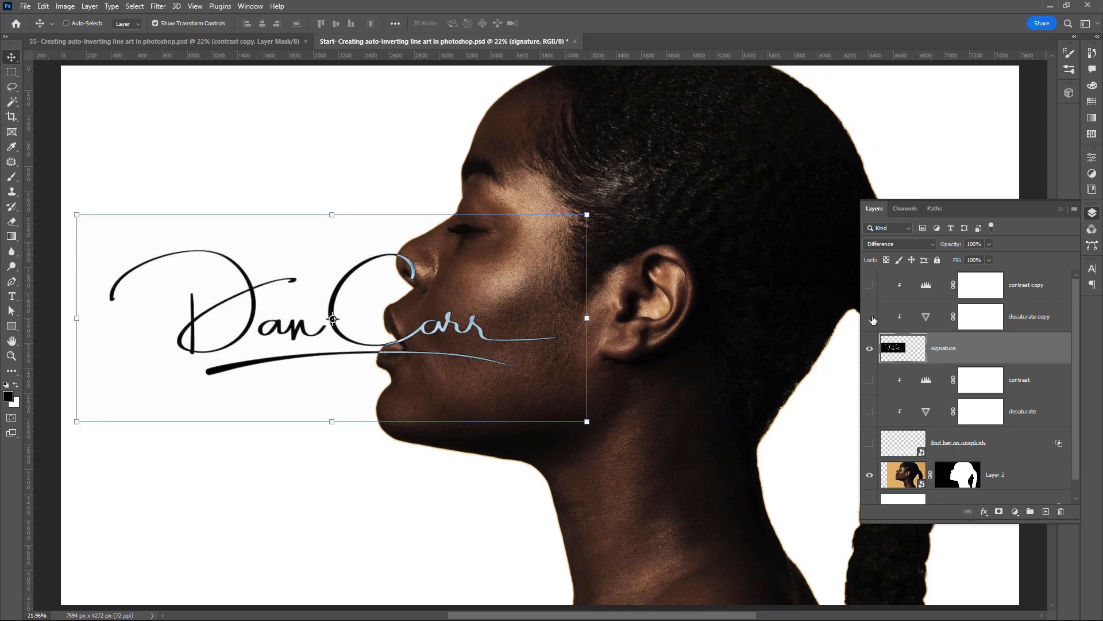
left_click(931, 245)
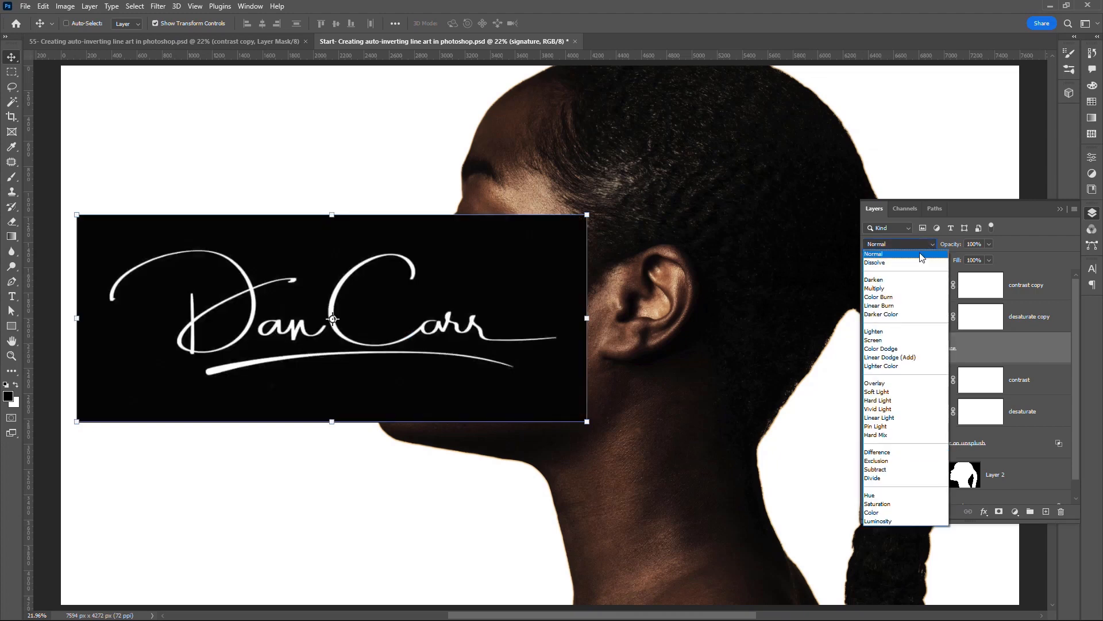
left_click(920, 253)
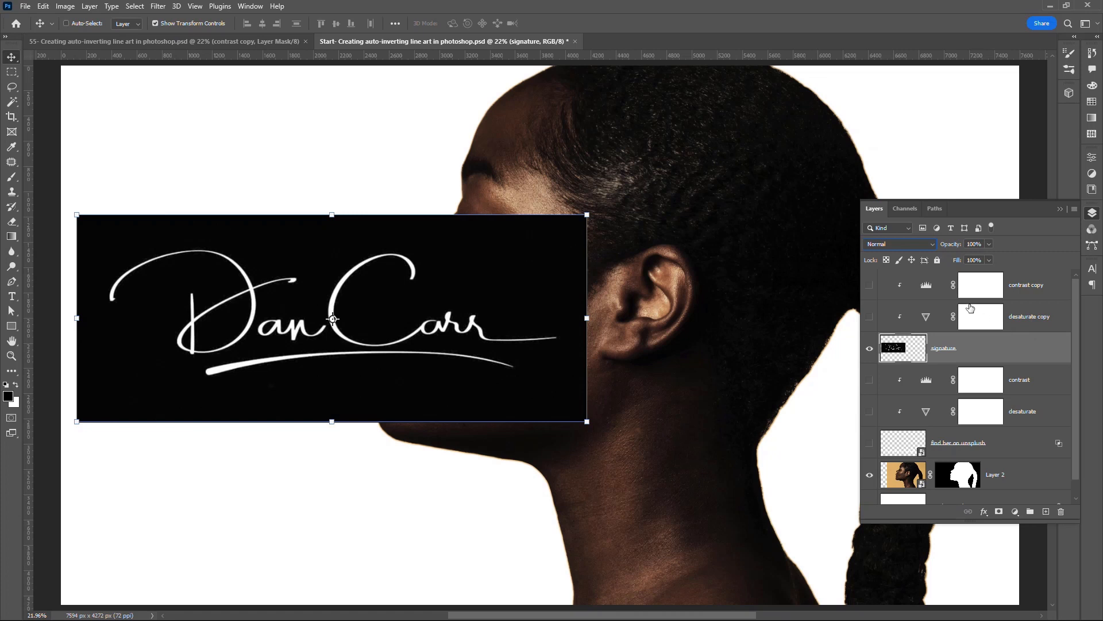
Step: Try to delete the black background around the signature with a Magic Wand selection and examine the stroke edges
left_click(12, 102)
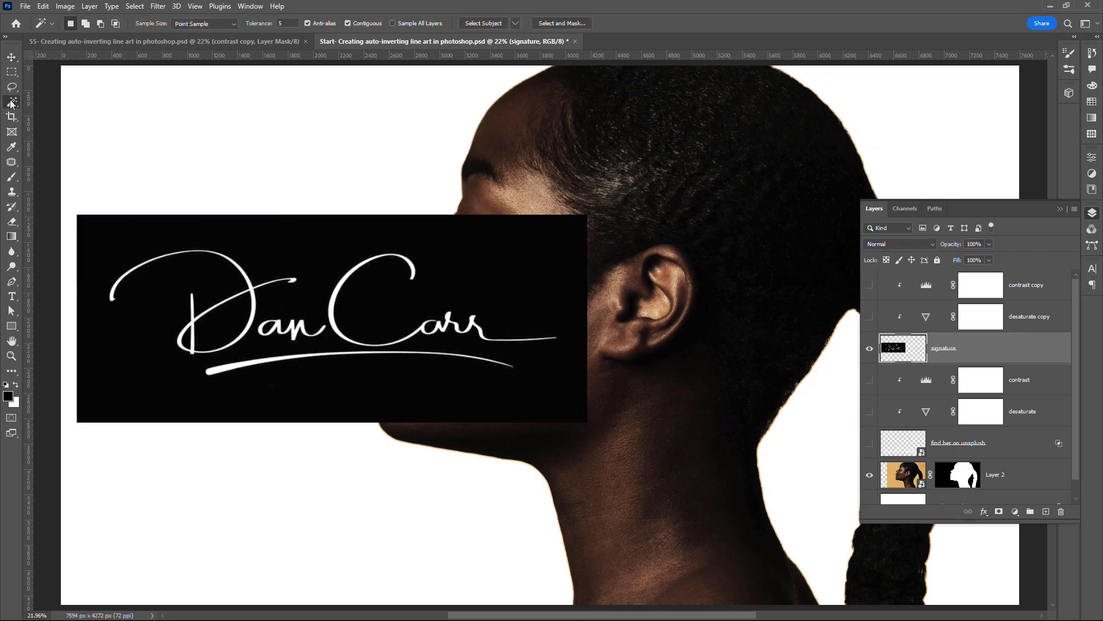
left_click(109, 344)
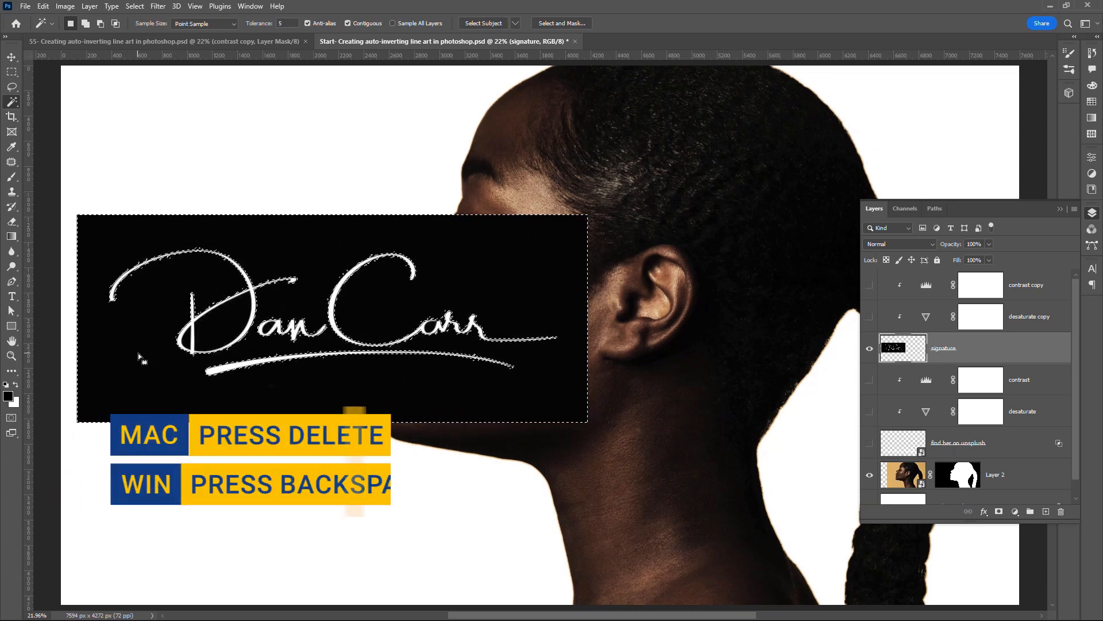
key("BackSpace")
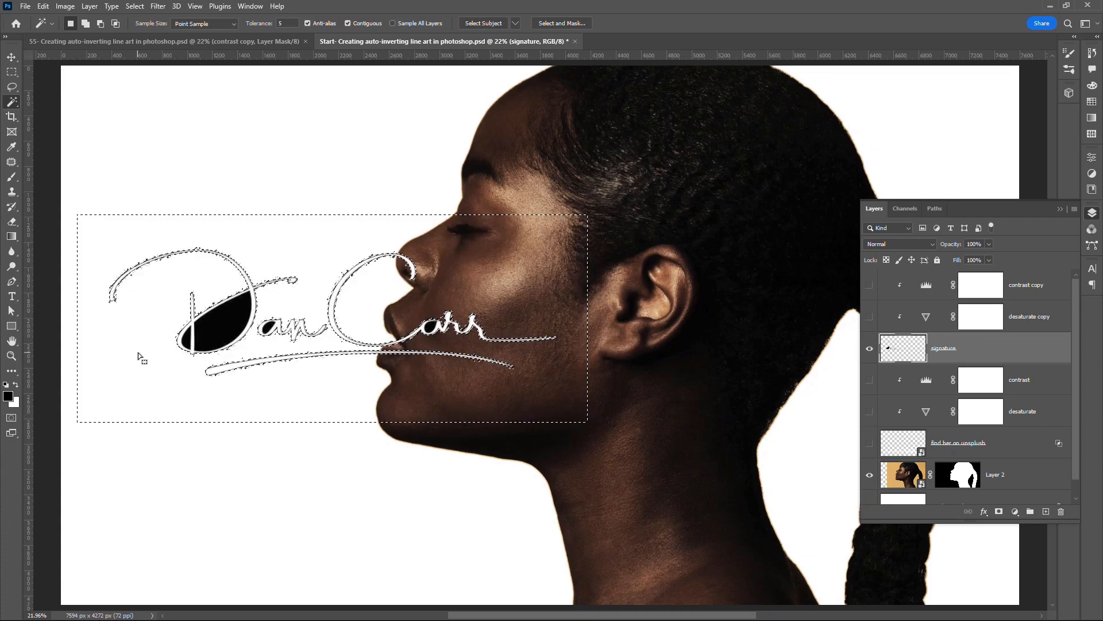
scroll(185, 249, "up", 10)
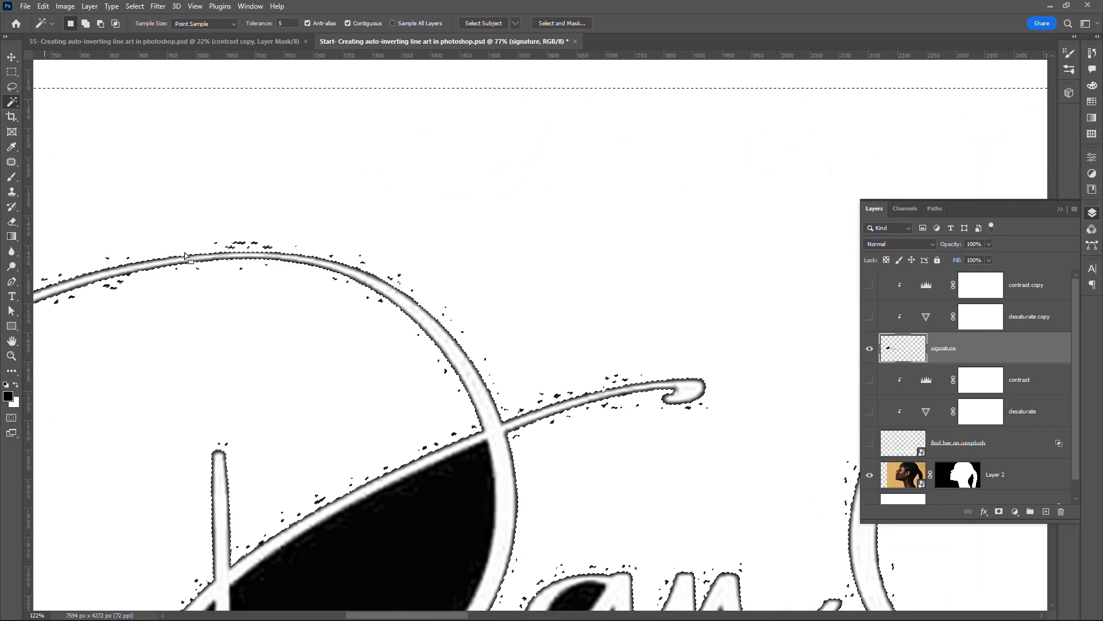
scroll(186, 253, "up", 5)
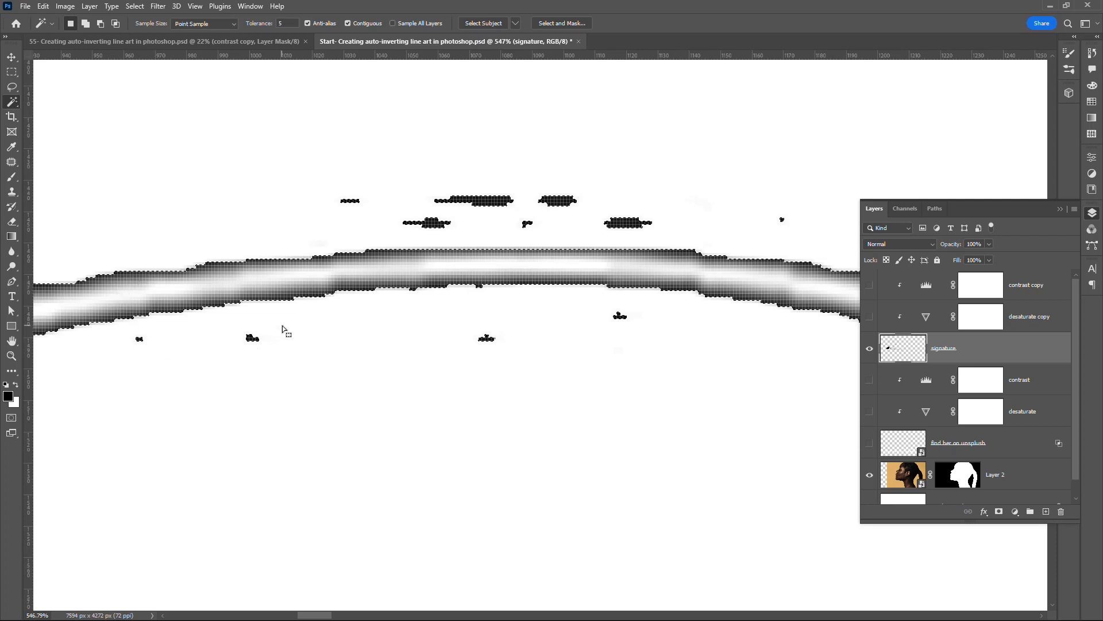
left_click(263, 309)
Step: Restore the signature layer's black background and clear the selection
key("ctrl+0")
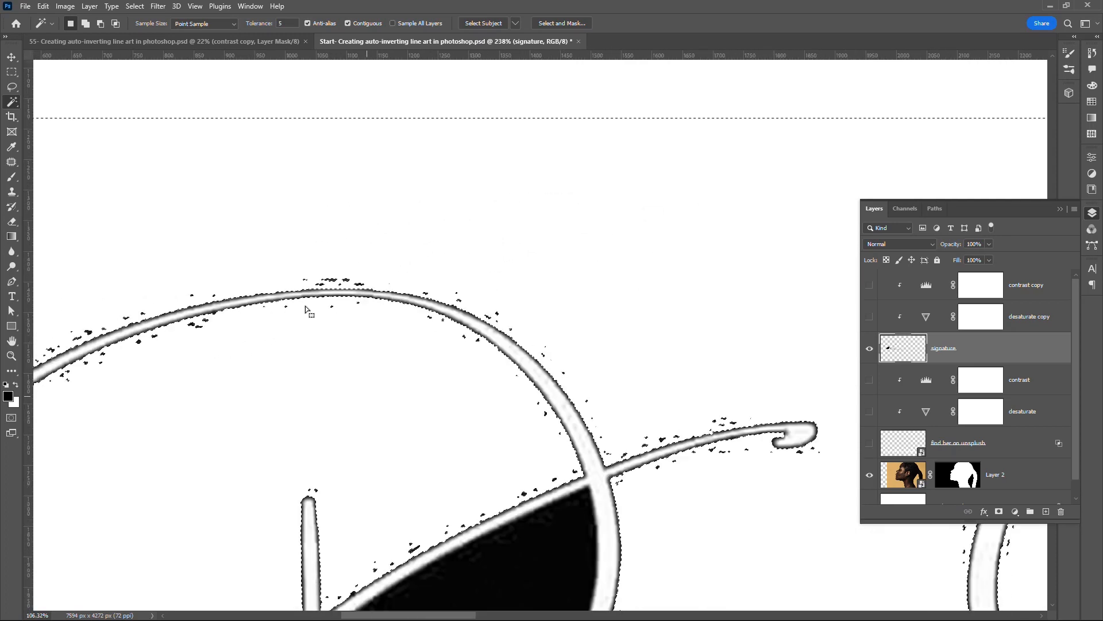
scroll(313, 303, "down", 1)
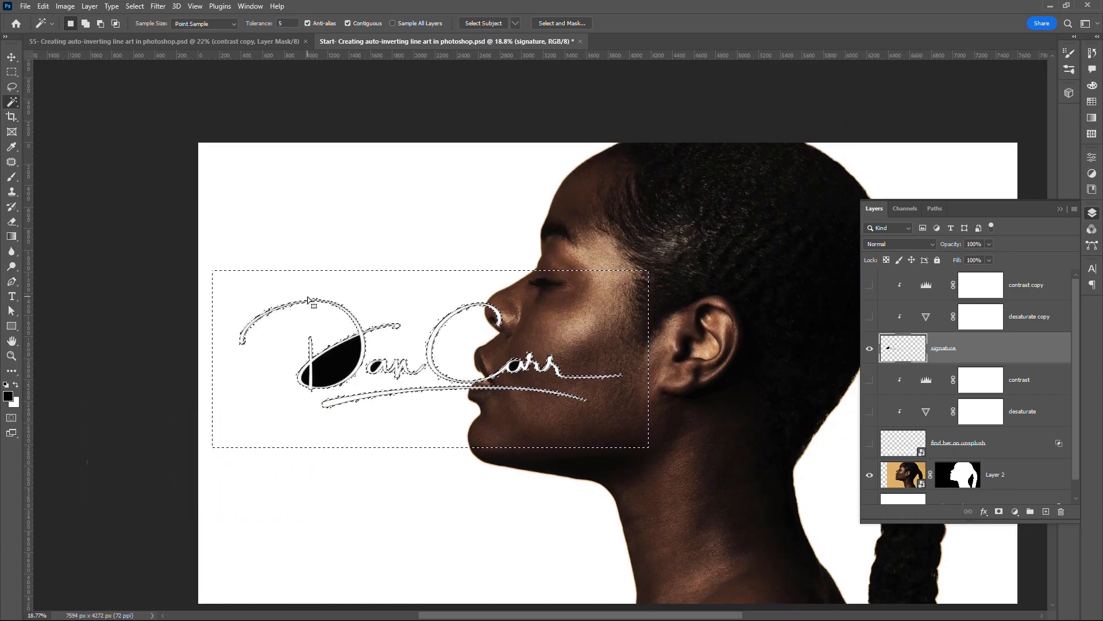
key("alt+BackSpace")
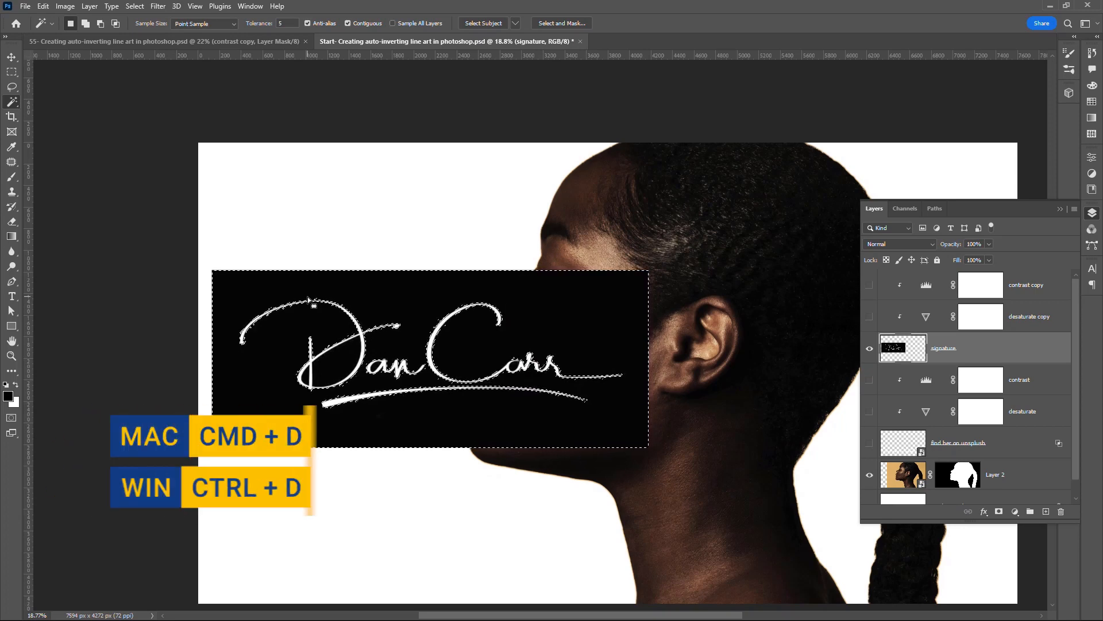
key("ctrl+d")
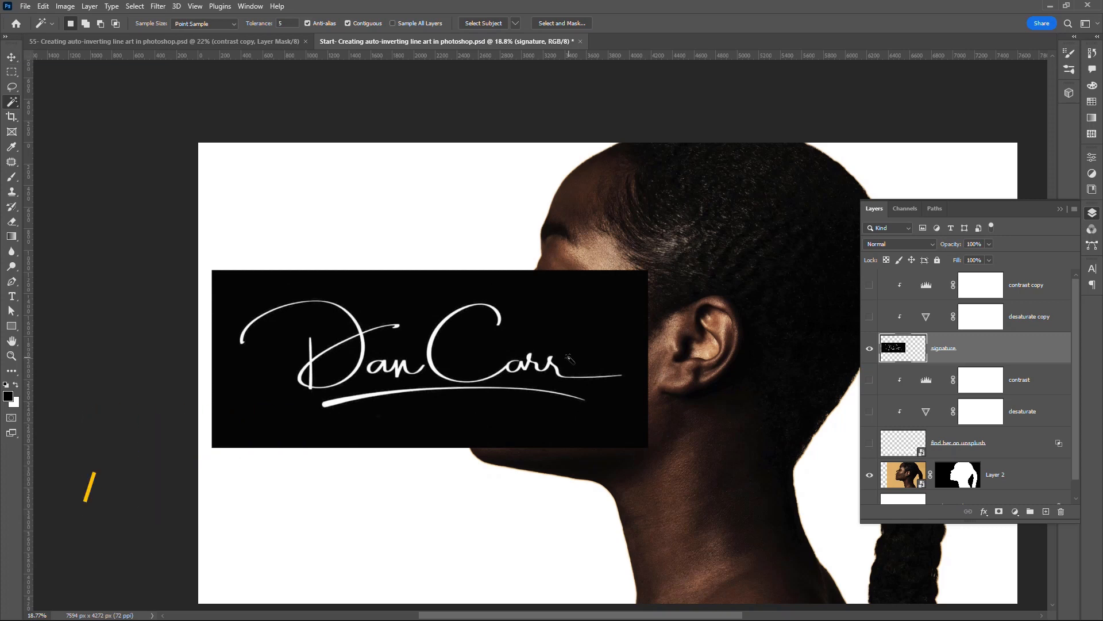
Step: Switch to the Move tool and load the signature layer's outline as a selection
key("v")
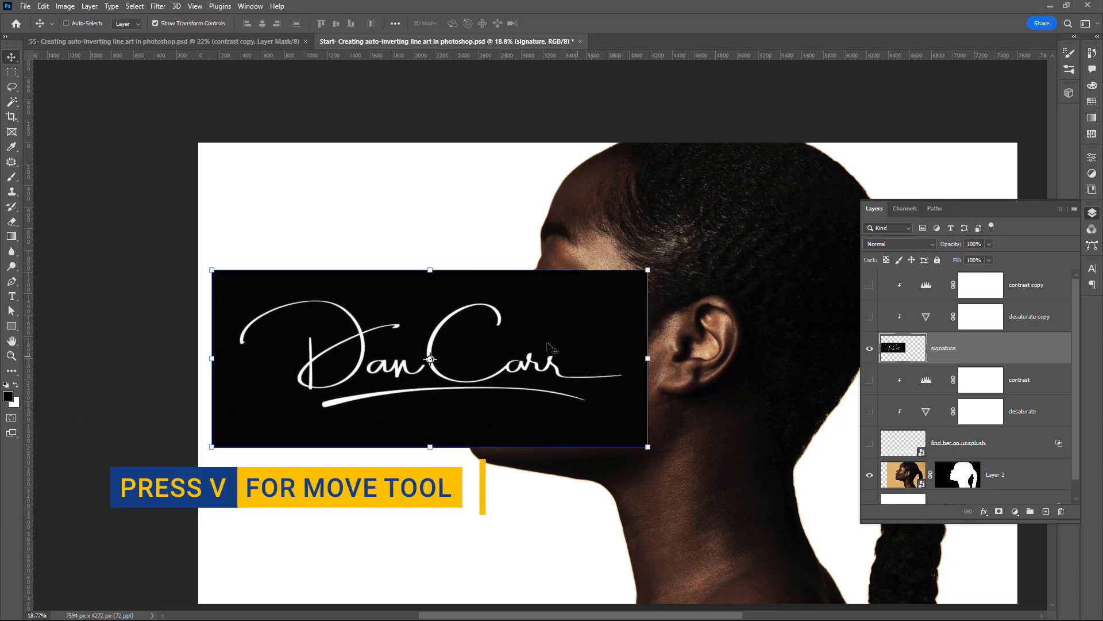
left_click(890, 350, "ctrl")
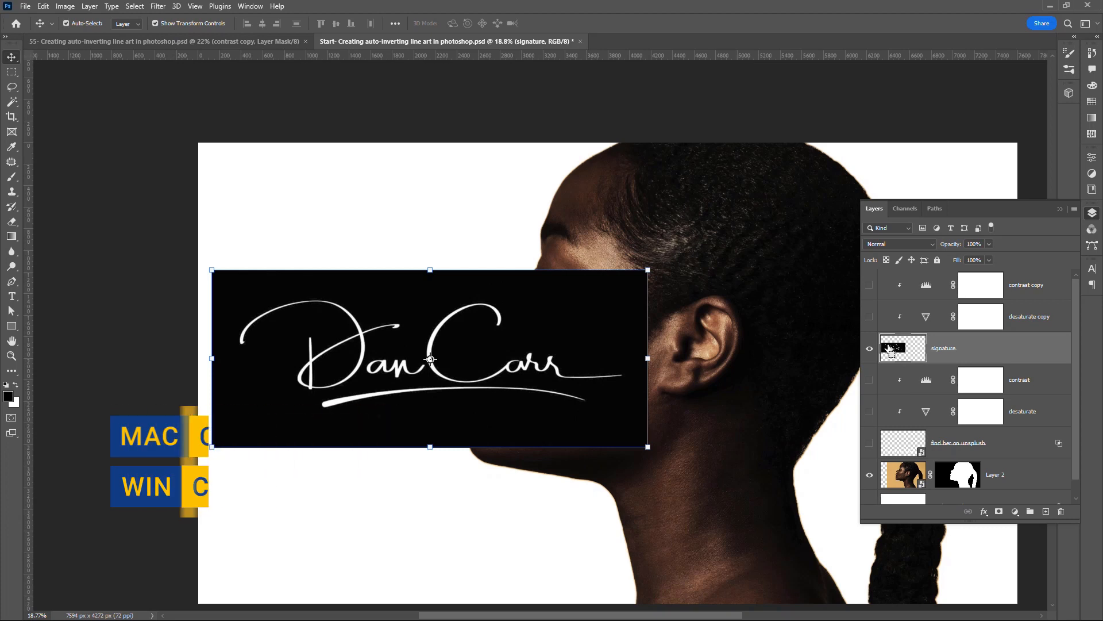
left_click(890, 350, "ctrl")
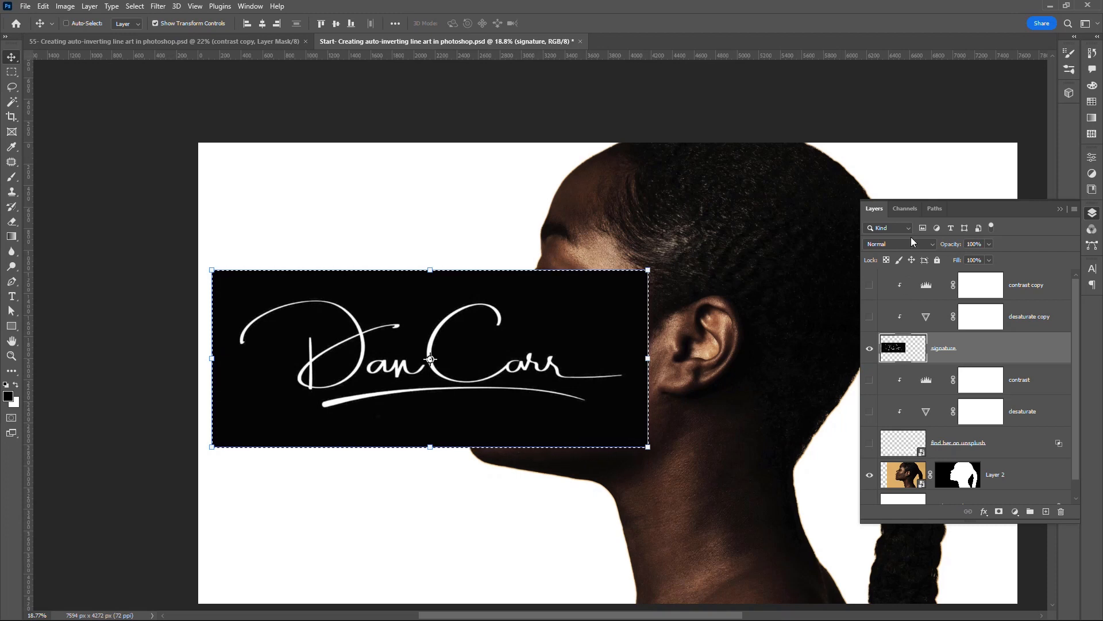
Step: Intersect the selection with the RGB channel's luminosity to isolate the white signature strokes, and return to the layers
left_click(898, 208)
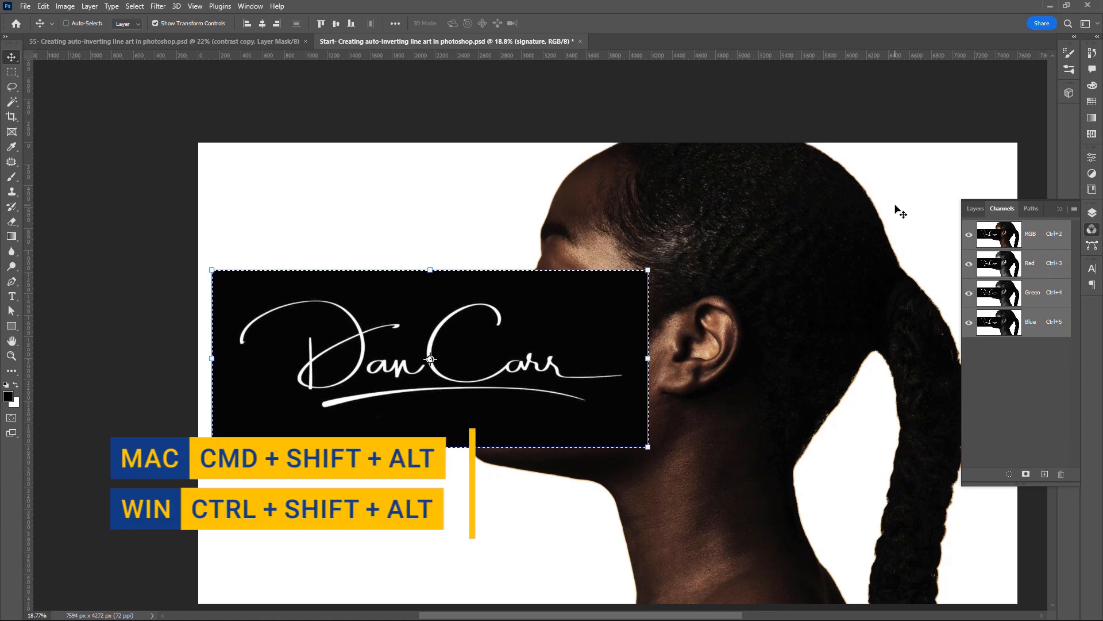
key("ctrl")
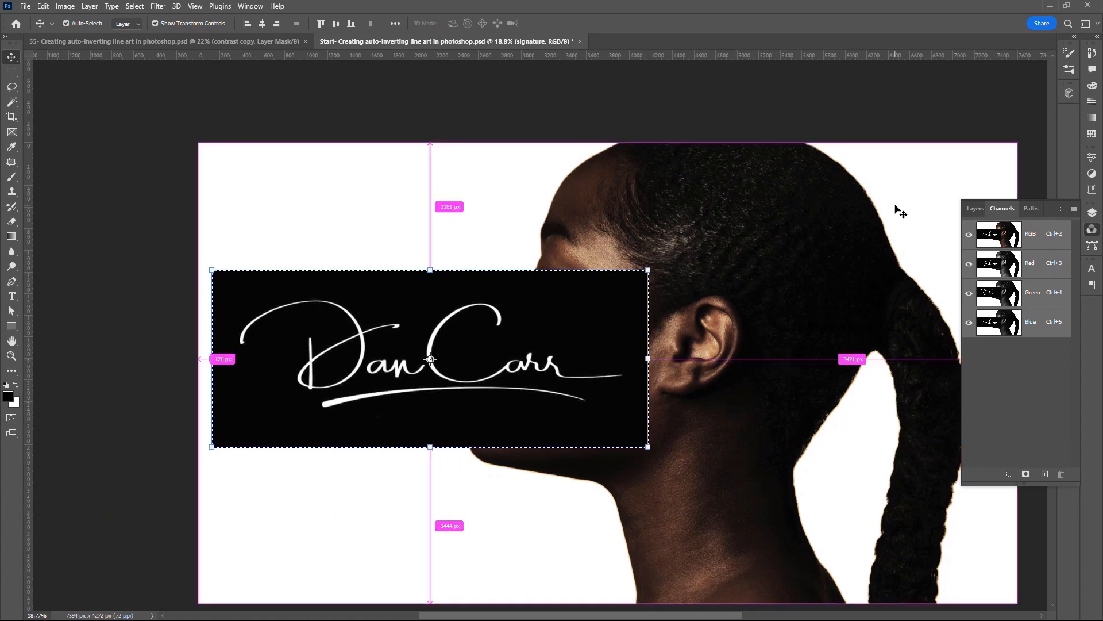
left_click(995, 234, "ctrl")
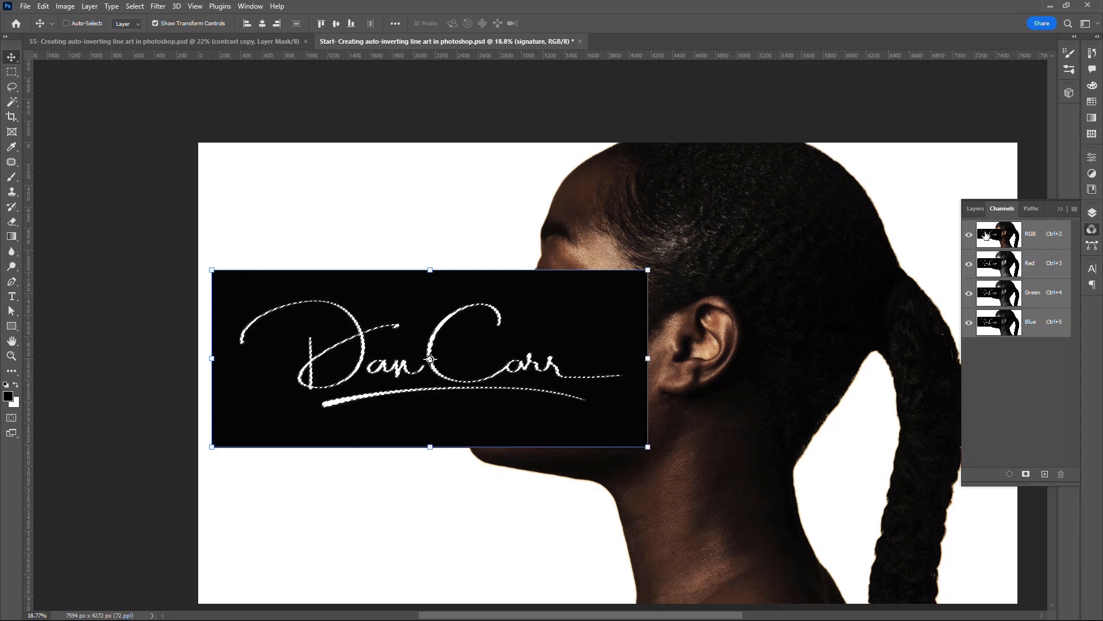
left_click(977, 208)
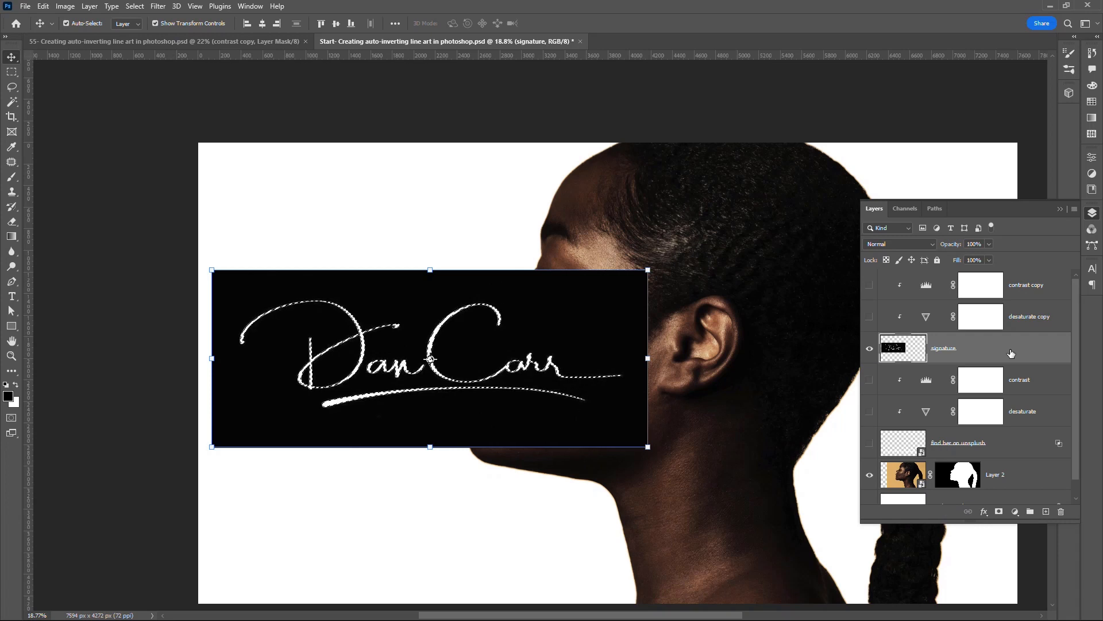
Step: Create a new layer named "extracted" above the signature layer, and hide the original signature layer
key("ctrl+shift+n")
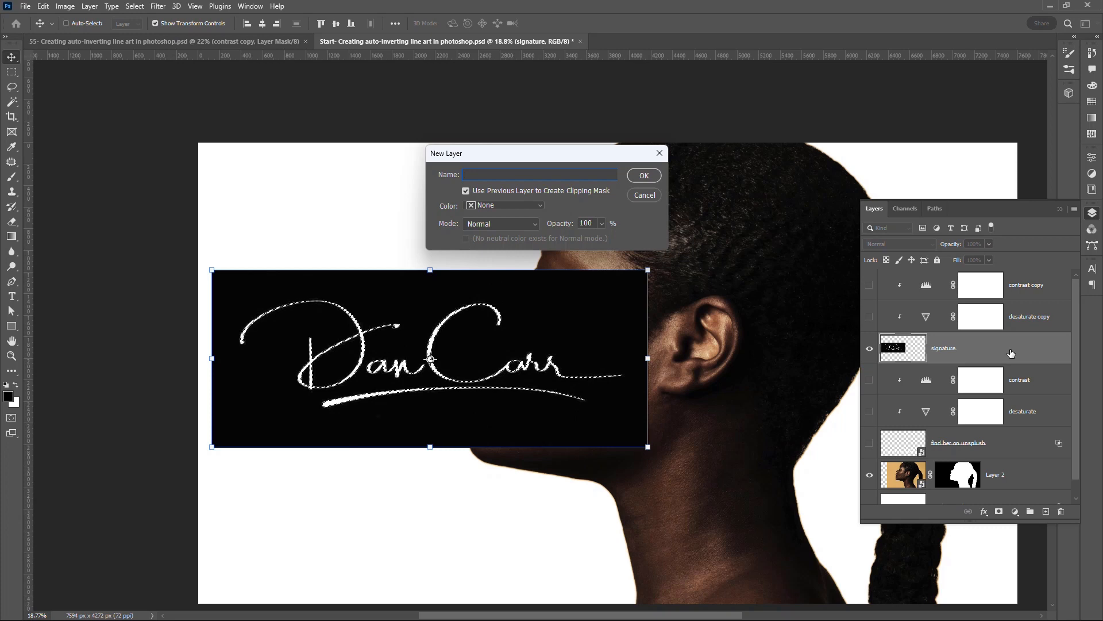
type("extracted")
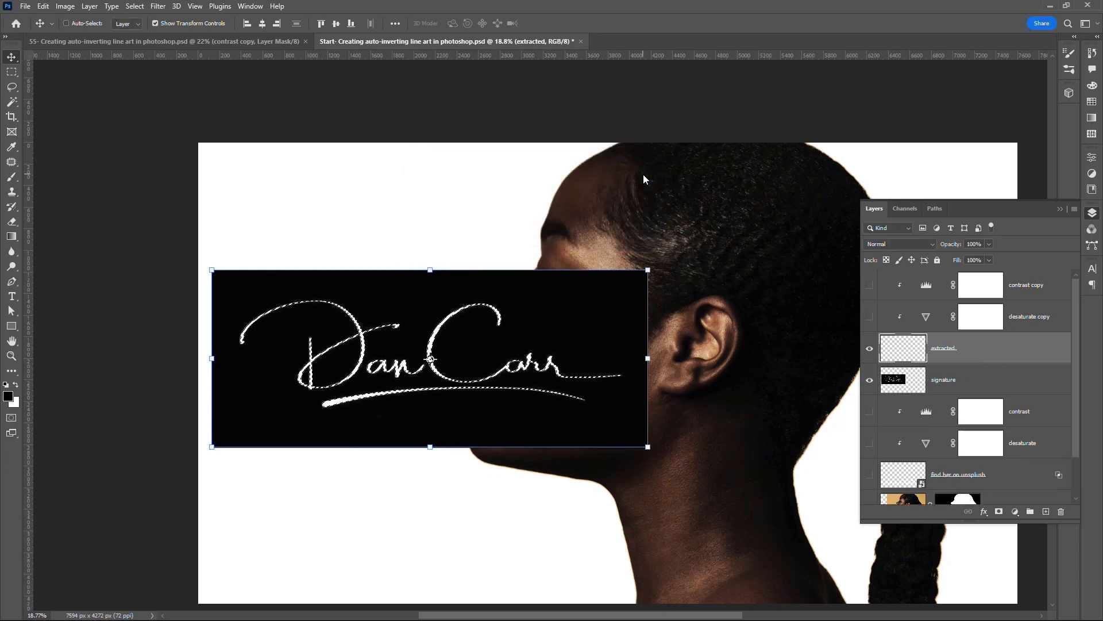
left_click(869, 382)
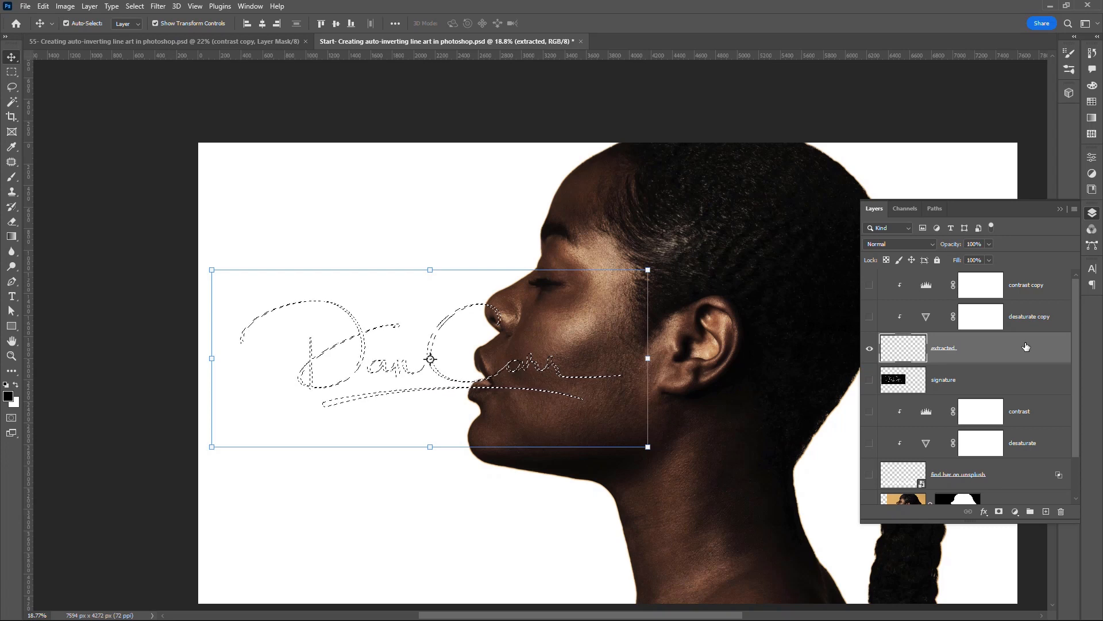
Step: Fill the signature selection with white on the extracted layer, deselect, and set the layer's blend mode to Difference
key("ctrl")
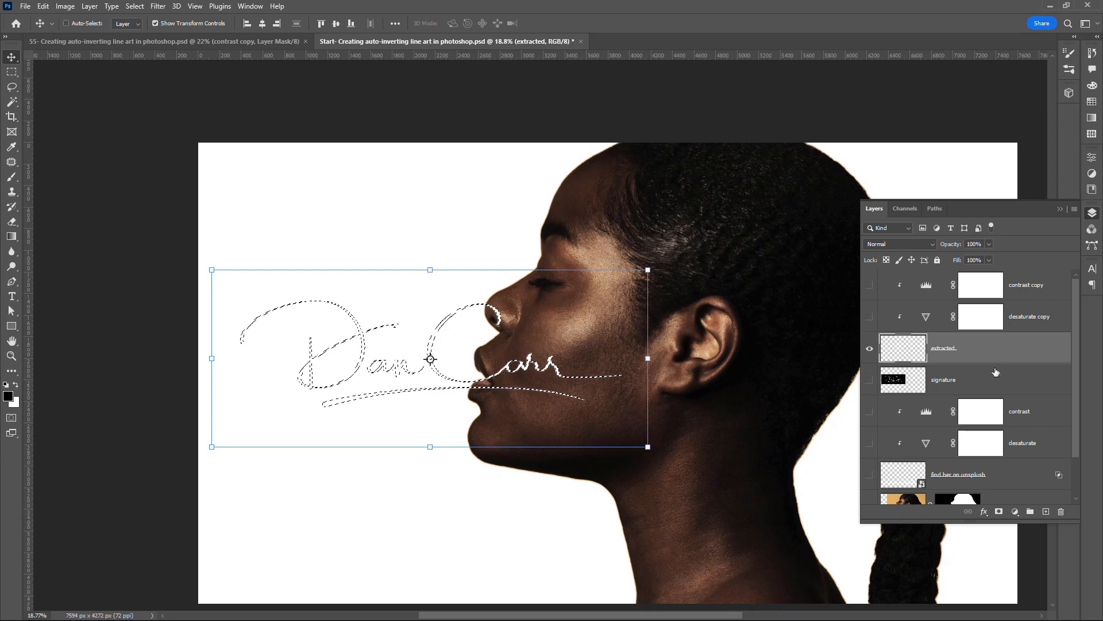
key("ctrl+d")
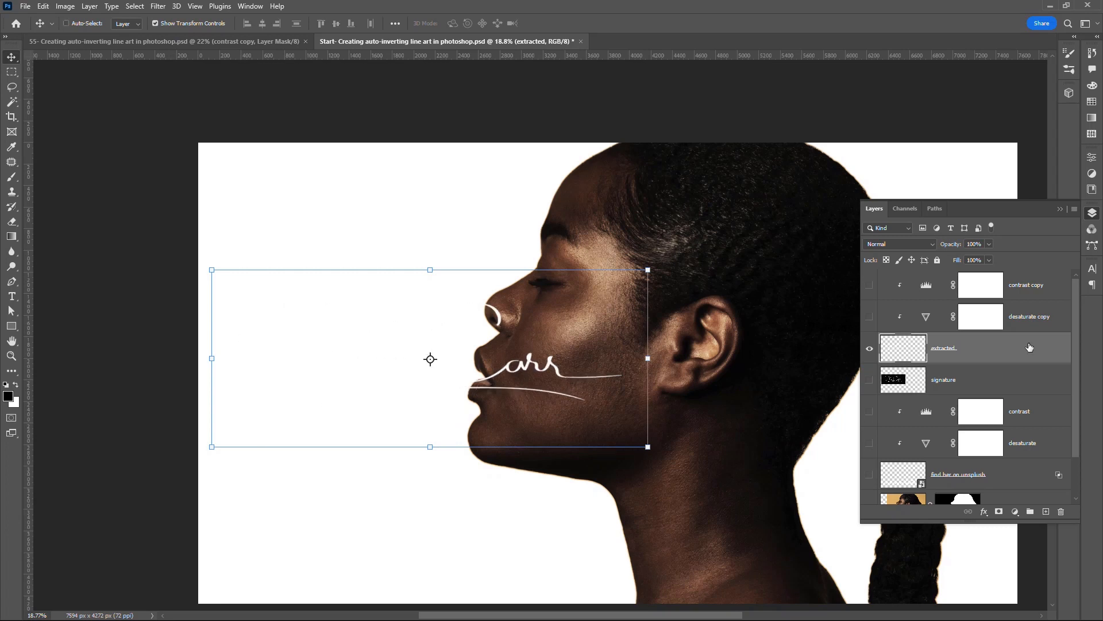
left_click(933, 244)
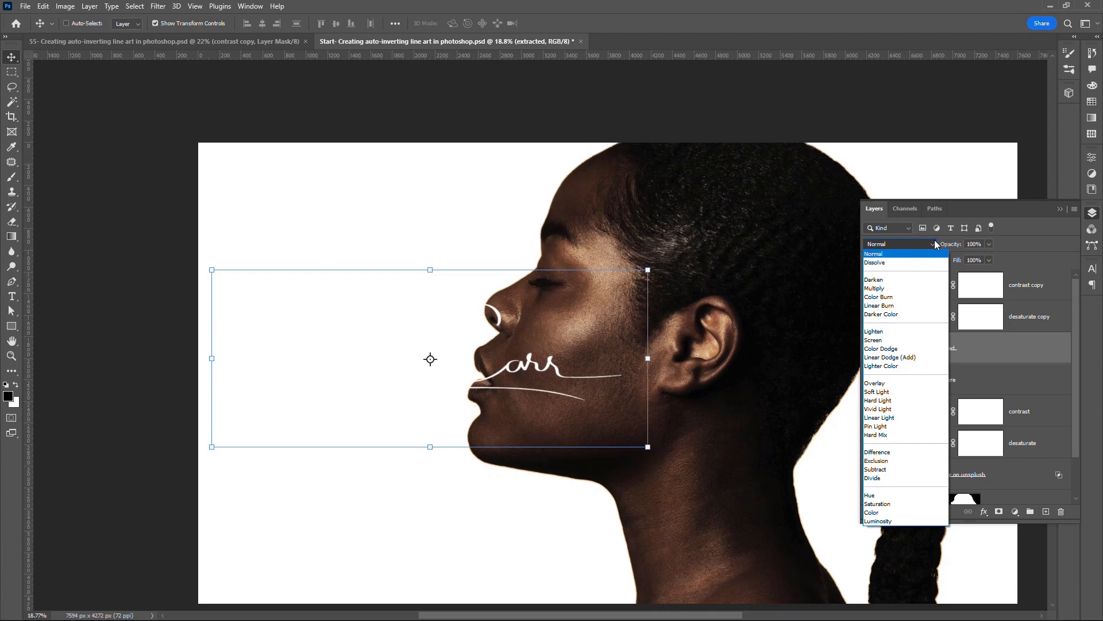
left_click(895, 452)
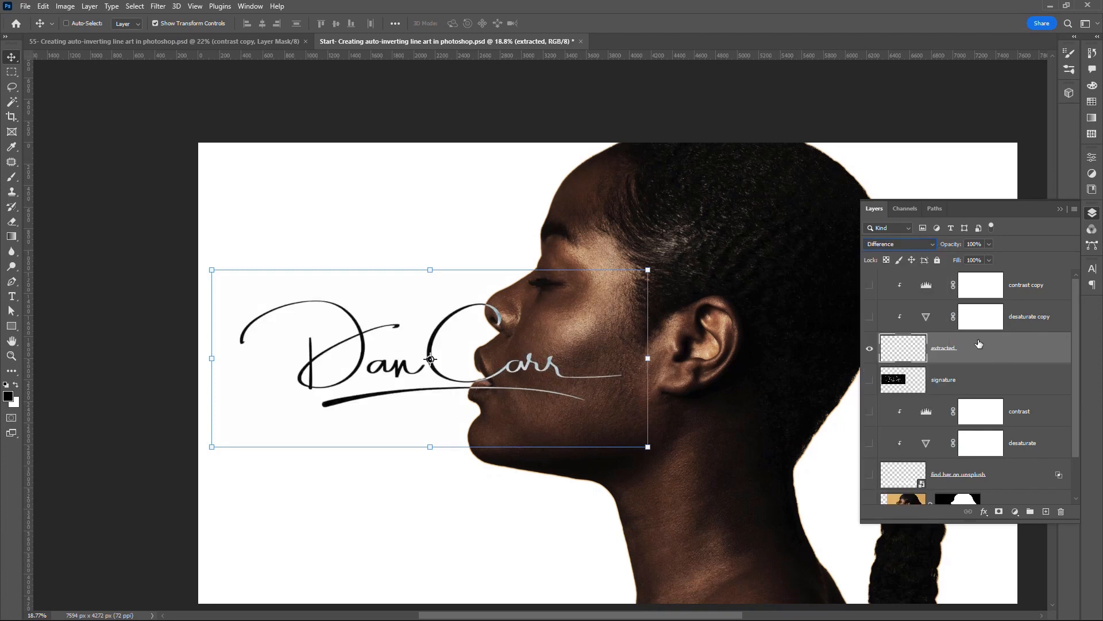
Step: Show the contrast copy and desaturate copy adjustments, and disable Blend Clipped Layers as Group in the extracted layer's blending options
left_click(869, 285)
left_click(870, 317)
double_click(1050, 354)
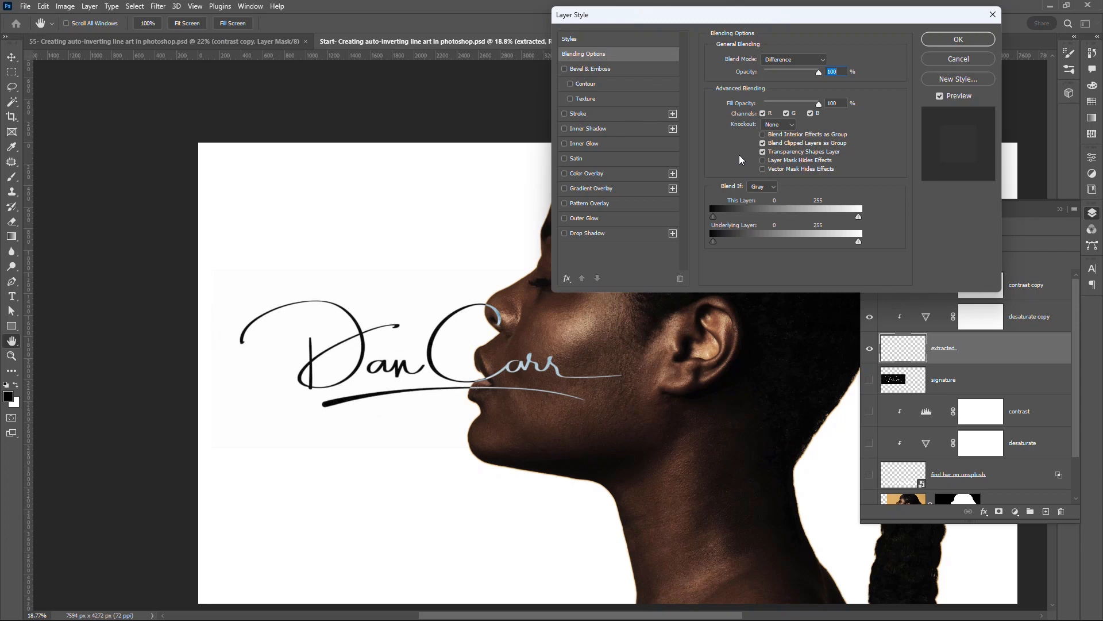
left_click(763, 143)
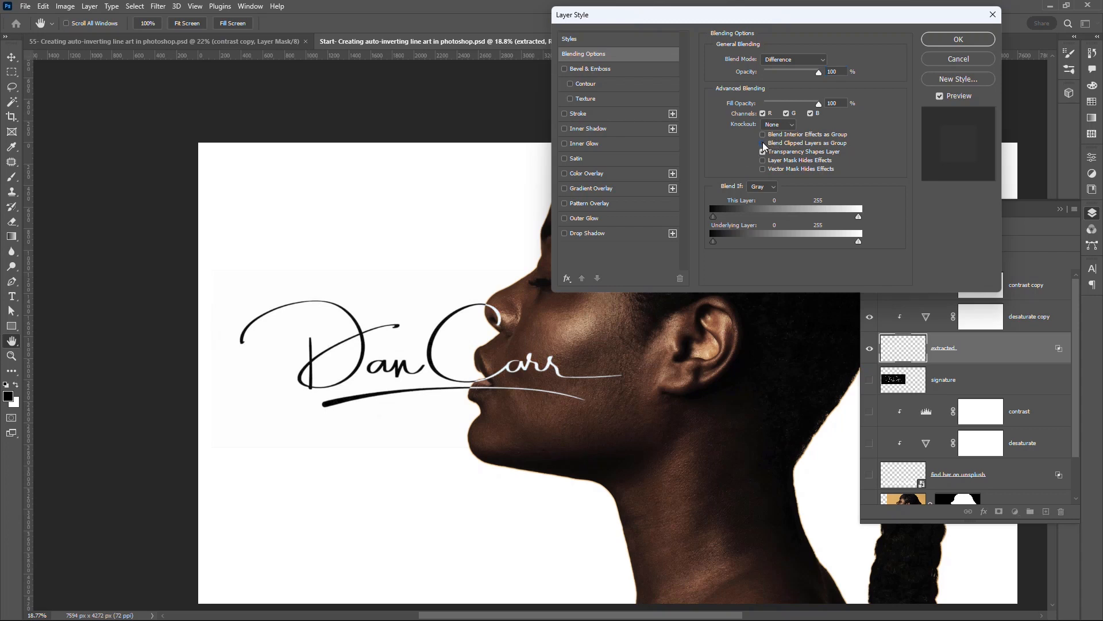
left_click(958, 39)
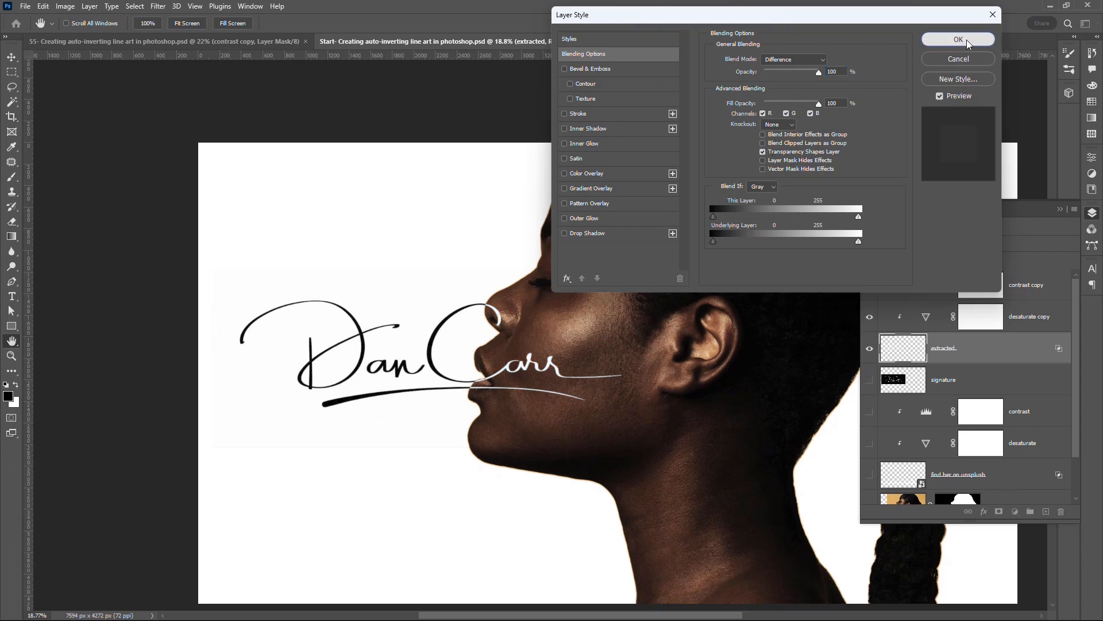
Step: Move the extracted signature below the chin so that it spans the white background and the front of the neck
key("v")
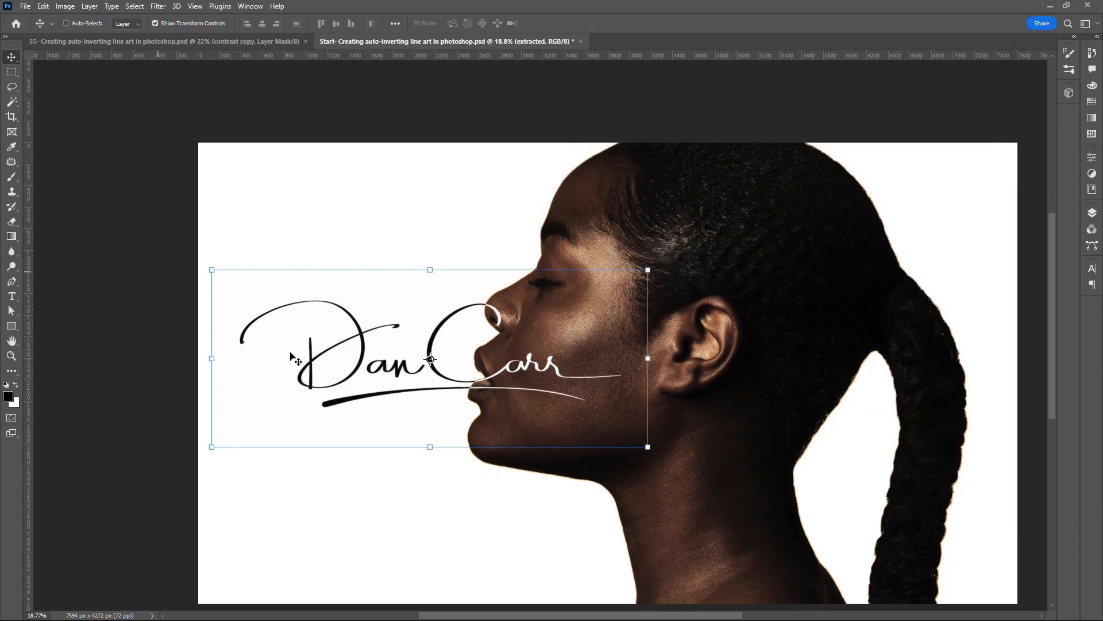
mouse_move(390, 367)
left_mouse_down()
mouse_move(532, 526)
mouse_move(575, 553)
mouse_move(537, 533)
left_mouse_up()
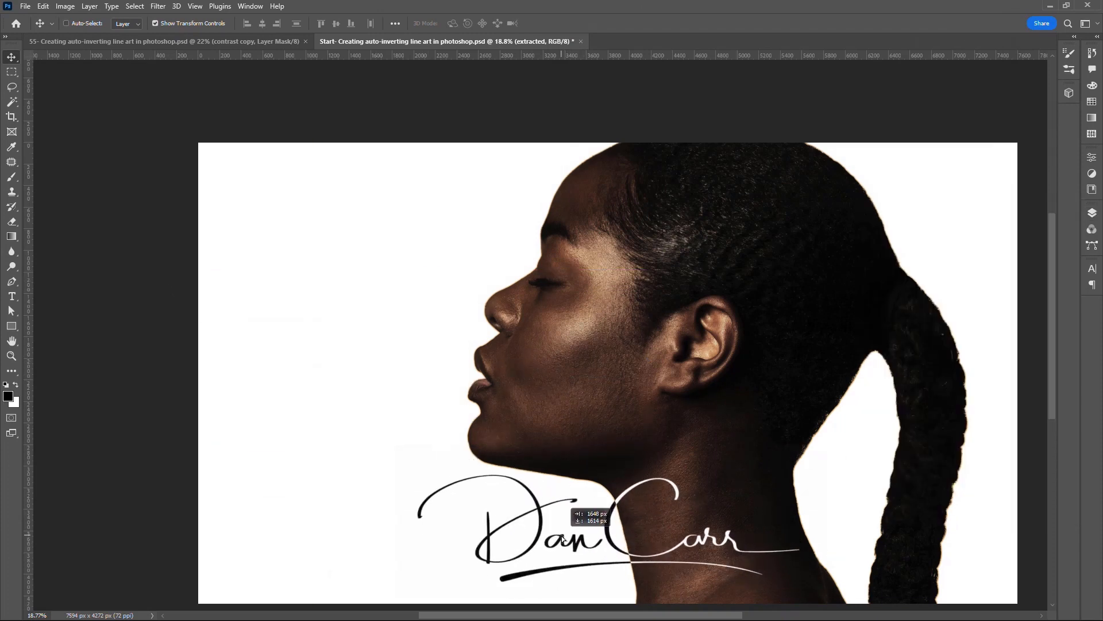
scroll(293, 425, "up", 1)
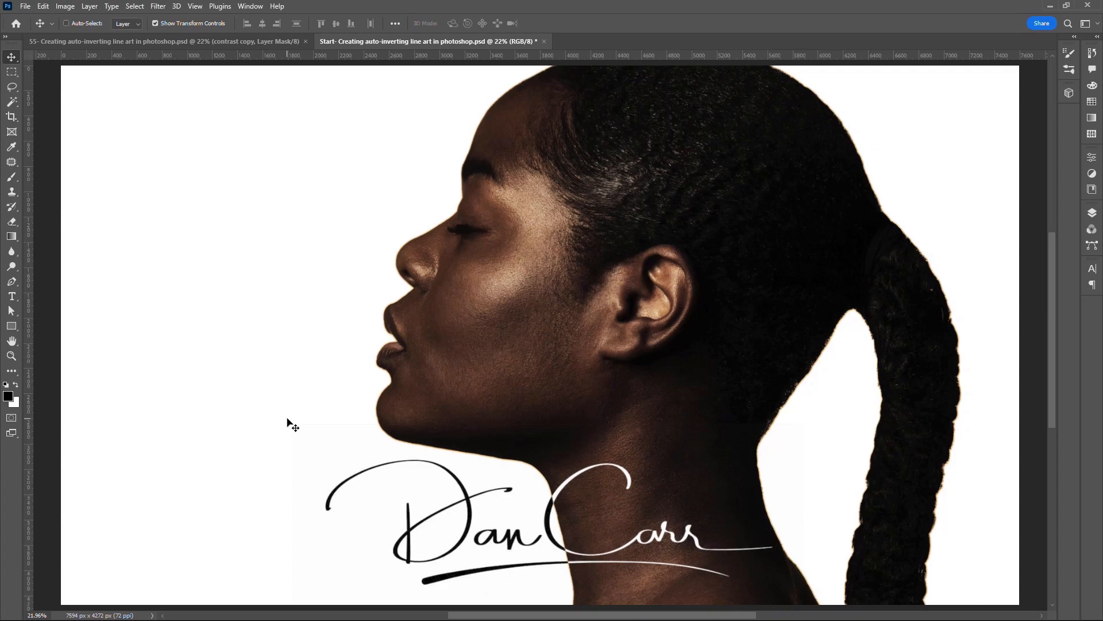